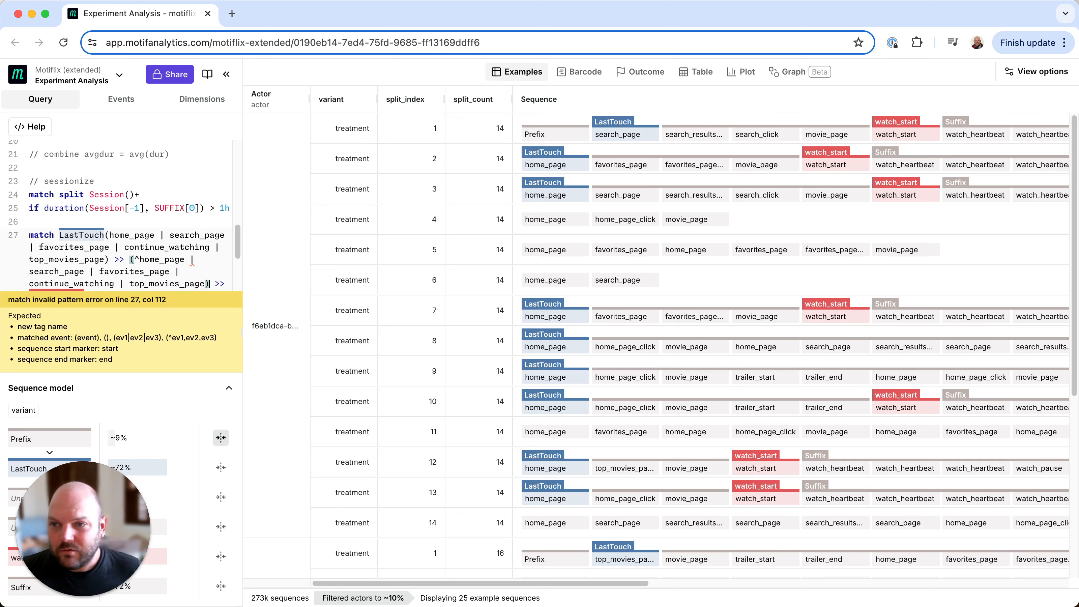
Make the negated page group in line 27 repeat with * and separate its events with commas instead of pipes
{"action": "type", "text": "*"}
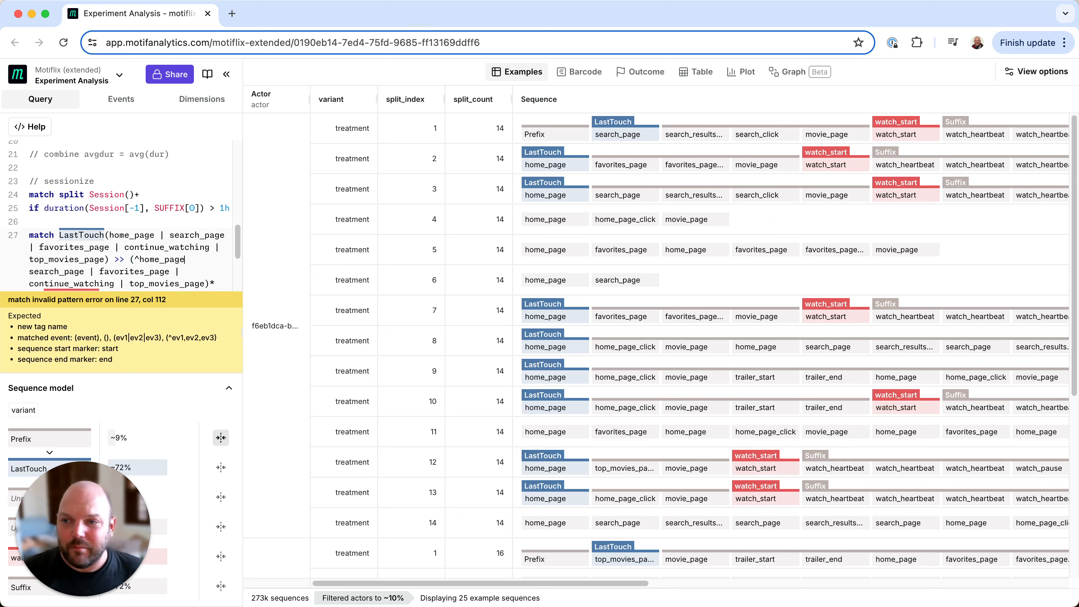
{"action": "type", "text": ","}
{"action": "key", "text": "Down"}
{"action": "key", "text": "Left"}
{"action": "key", "text": "Left"}
{"action": "key", "text": "Left"}
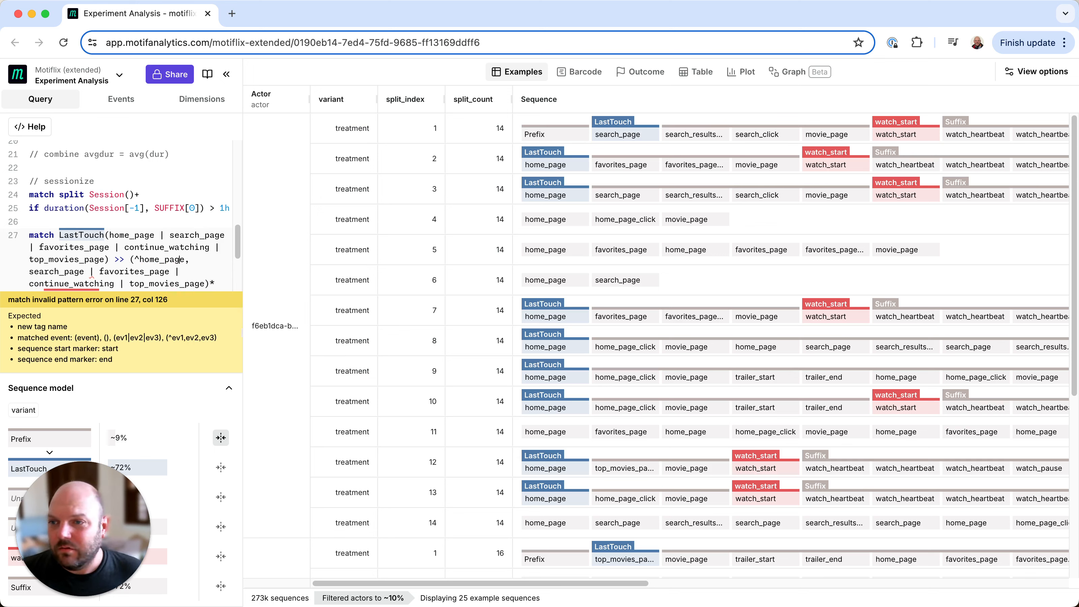
{"action": "key", "text": "Left"}
{"action": "key", "text": "BackSpace"}
{"action": "key", "text": "BackSpace"}
{"action": "key", "text": "BackSpace"}
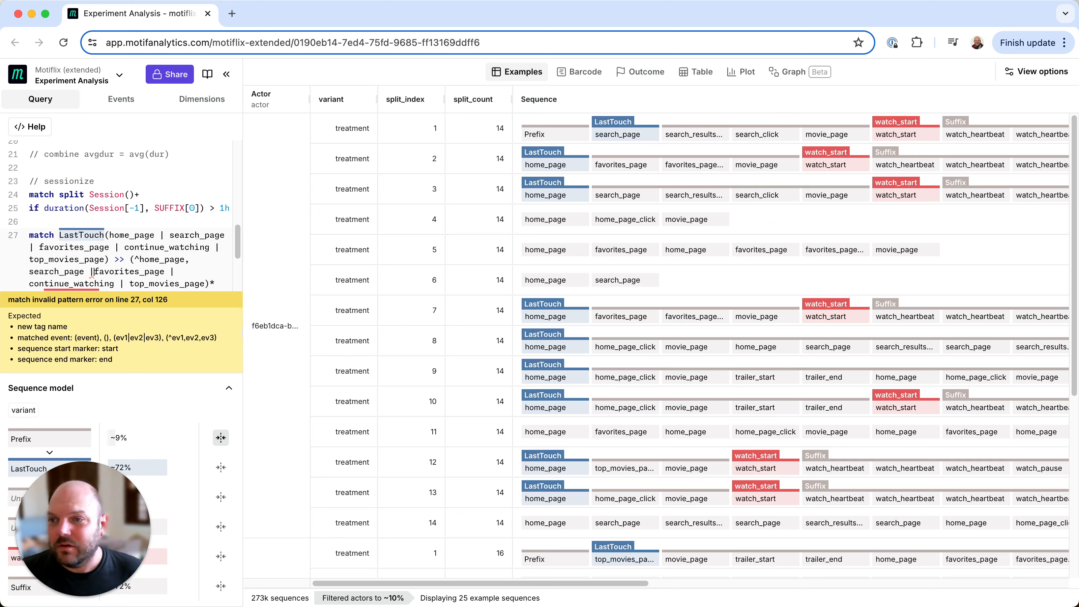
{"action": "type", "text": ","}
{"action": "key", "text": "Right"}
{"action": "key", "text": "Right"}
{"action": "key", "text": "Right"}
{"action": "key", "text": "Right"}
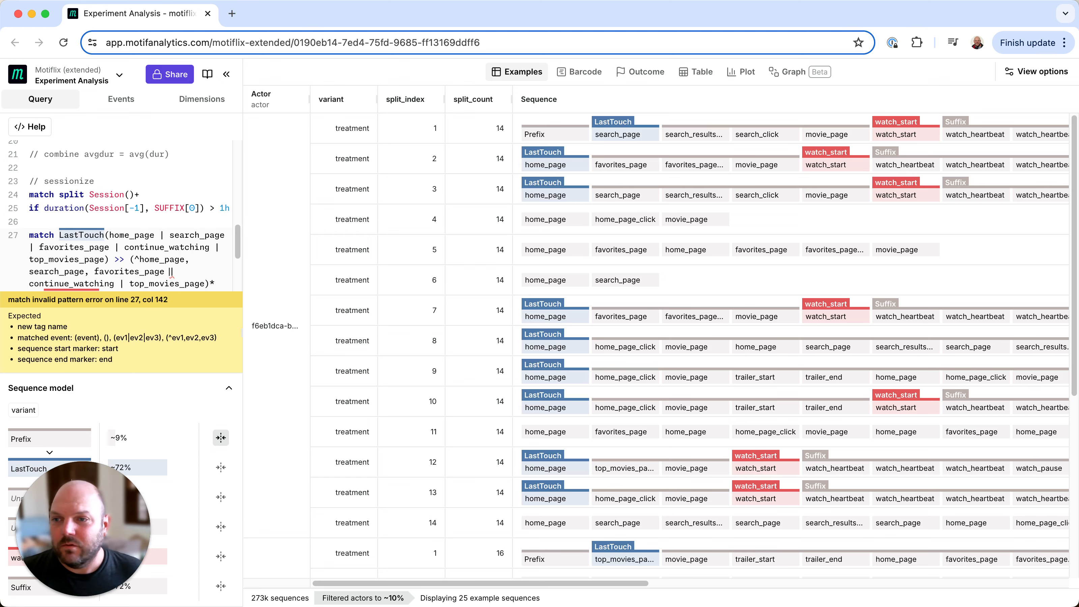
{"action": "key", "text": "BackSpace"}
{"action": "type", "text": ","}
{"action": "key", "text": "Right"}
{"action": "key", "text": "Right"}
{"action": "key", "text": "Right"}
{"action": "key", "text": "Right"}
{"action": "key", "text": "Right"}
{"action": "key", "text": "Right"}
{"action": "key", "text": "Right"}
{"action": "key", "text": "Right"}
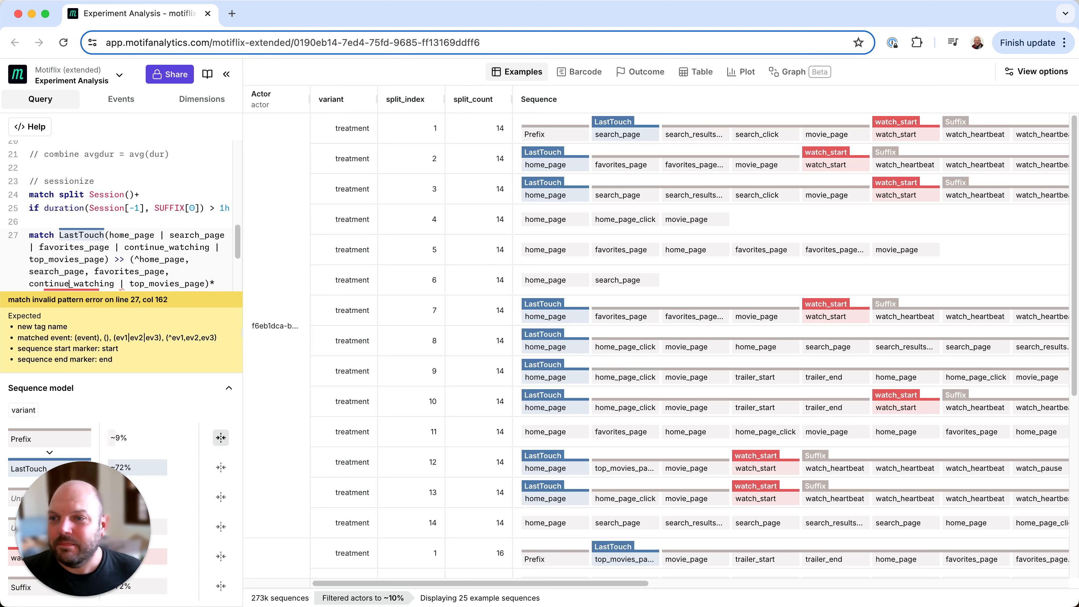
{"action": "key", "text": "BackSpace"}
{"action": "type", "text": ","}
{"action": "key", "text": "BackSpace"}
{"action": "key", "text": "BackSpace"}
{"action": "type", "text": ","}
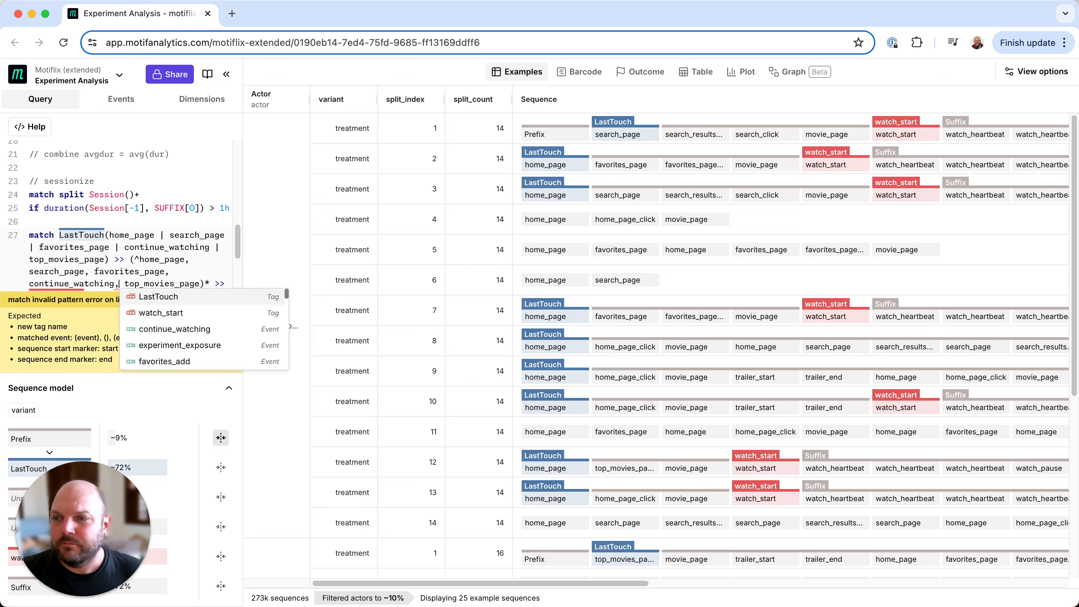
{"action": "scroll", "coordinate": [198, 249], "scroll_direction": "down", "scroll_amount": 1}
{"action": "left_click", "coordinate": [193, 249]}
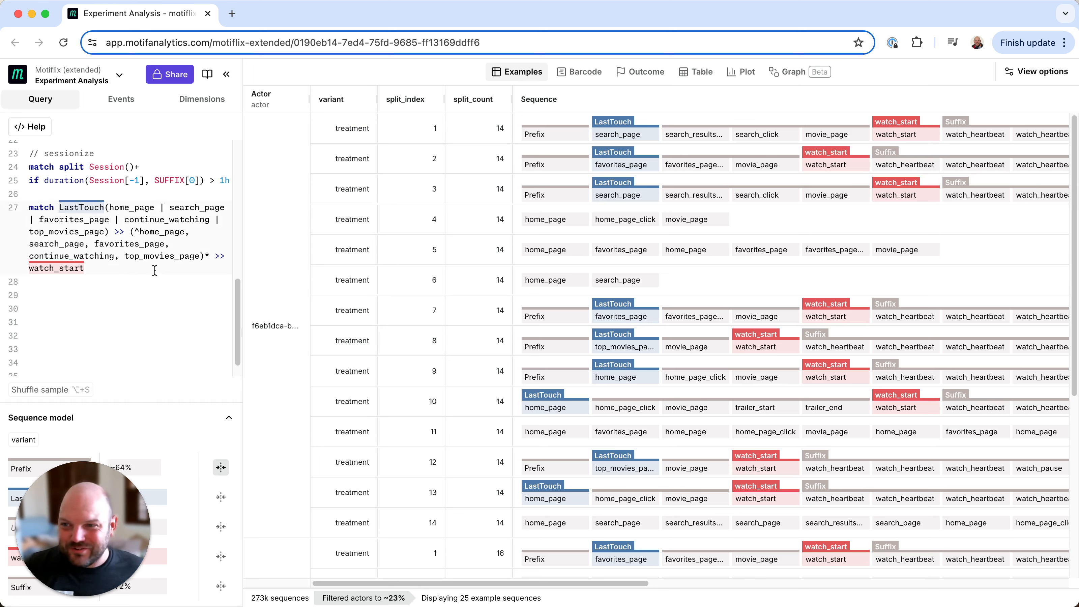
Change the LastTouch pattern to match split so each match becomes its own sequence
{"action": "type", "text": "split"}
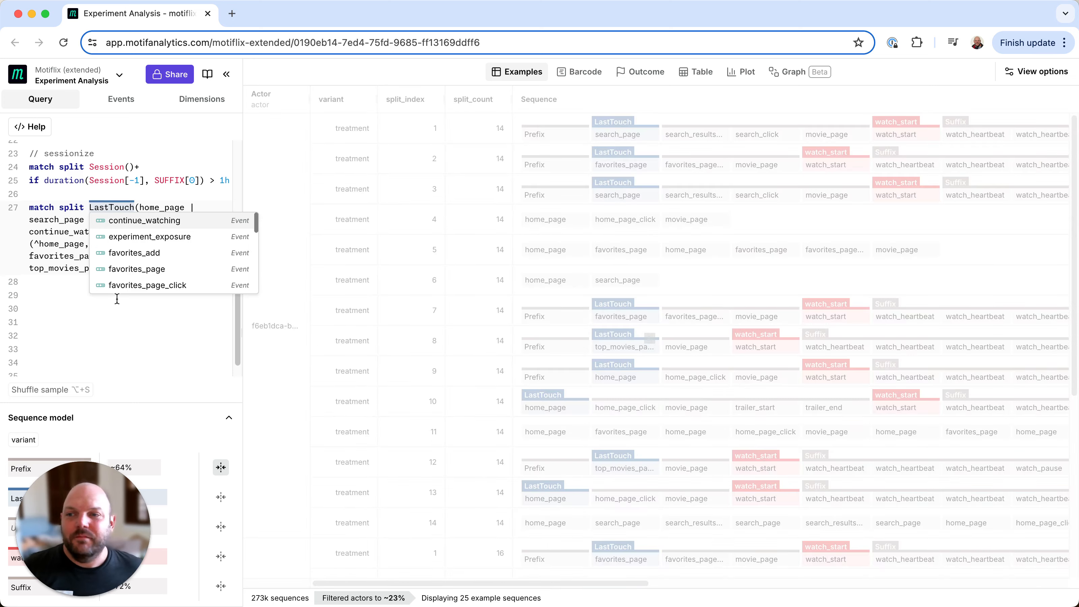
{"action": "left_click", "coordinate": [100, 321]}
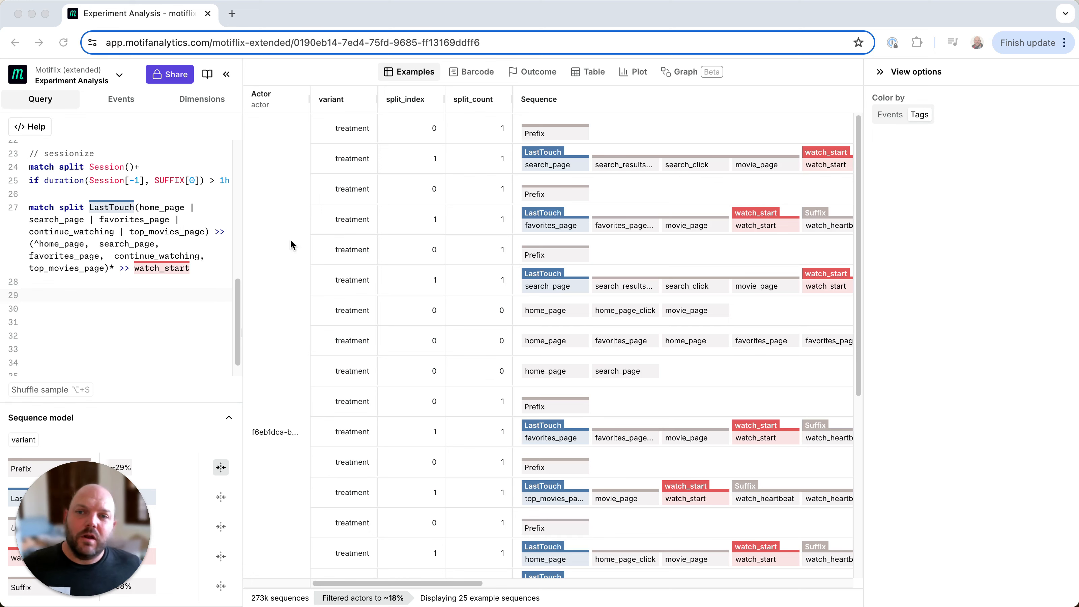
Open the Plot view and set the X axis dimension to the LastTouch name
{"action": "left_click", "coordinate": [631, 71]}
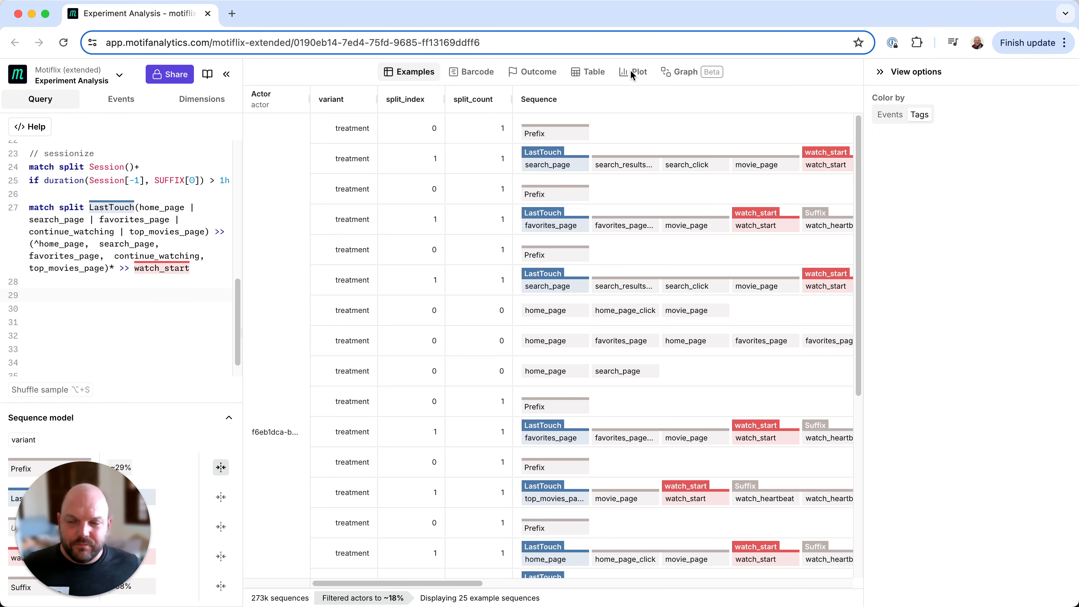
{"action": "left_click", "coordinate": [632, 77]}
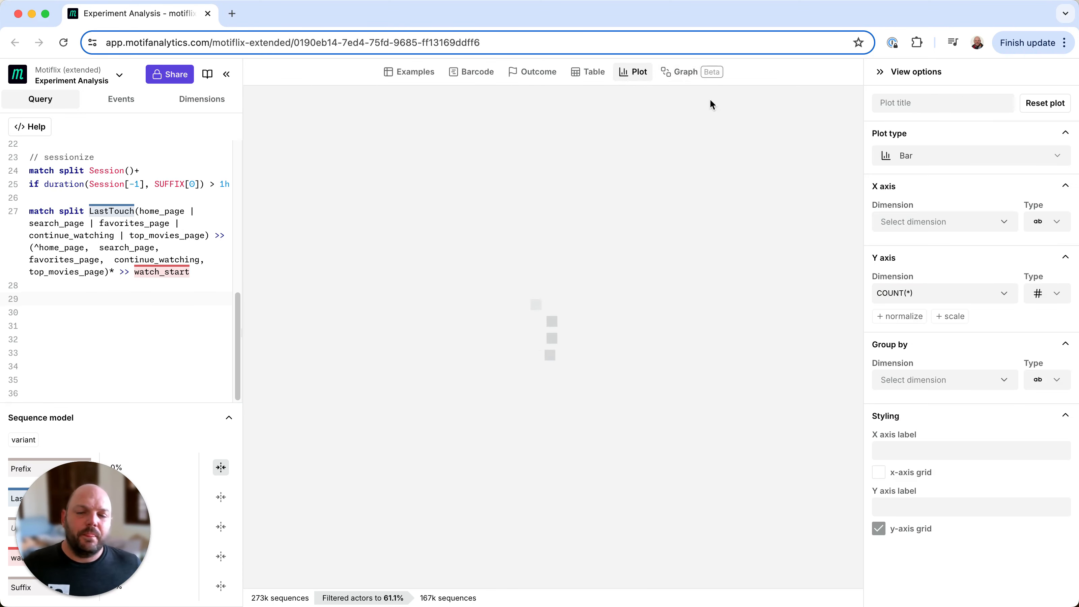
{"action": "left_click", "coordinate": [932, 224]}
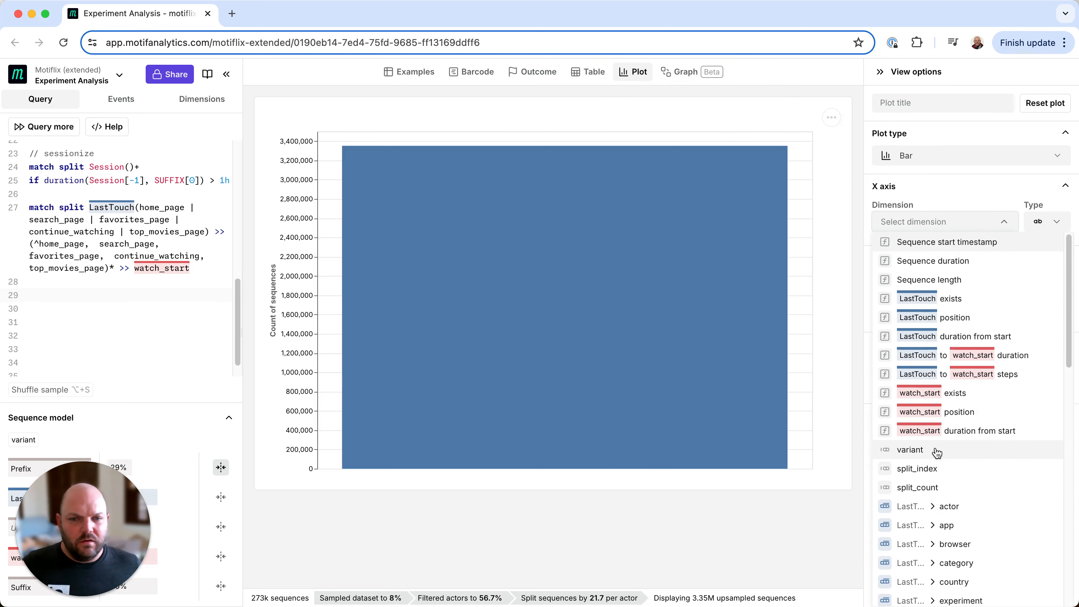
{"action": "scroll", "coordinate": [937, 452], "scroll_direction": "down", "scroll_amount": 1}
{"action": "scroll", "coordinate": [937, 453], "scroll_direction": "down", "scroll_amount": 5}
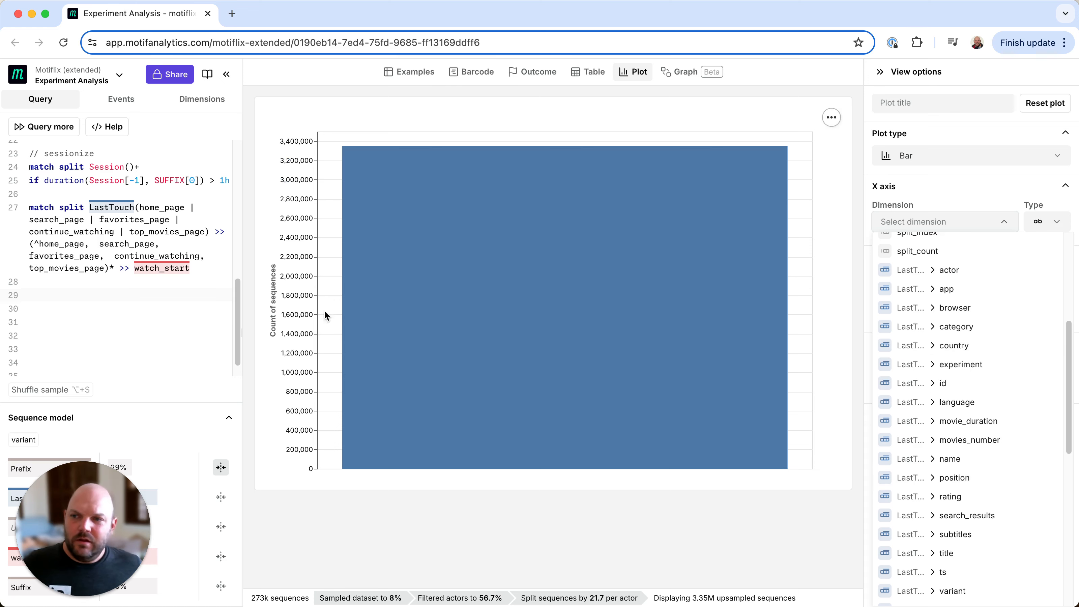
{"action": "scroll", "coordinate": [920, 569], "scroll_direction": "down", "scroll_amount": 2}
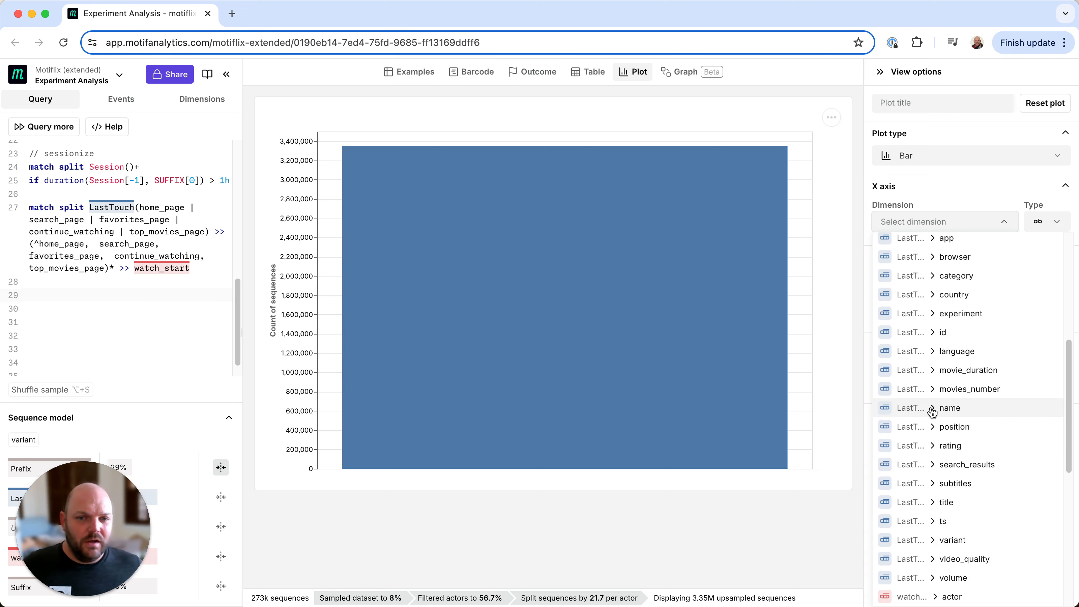
{"action": "left_click", "coordinate": [941, 408]}
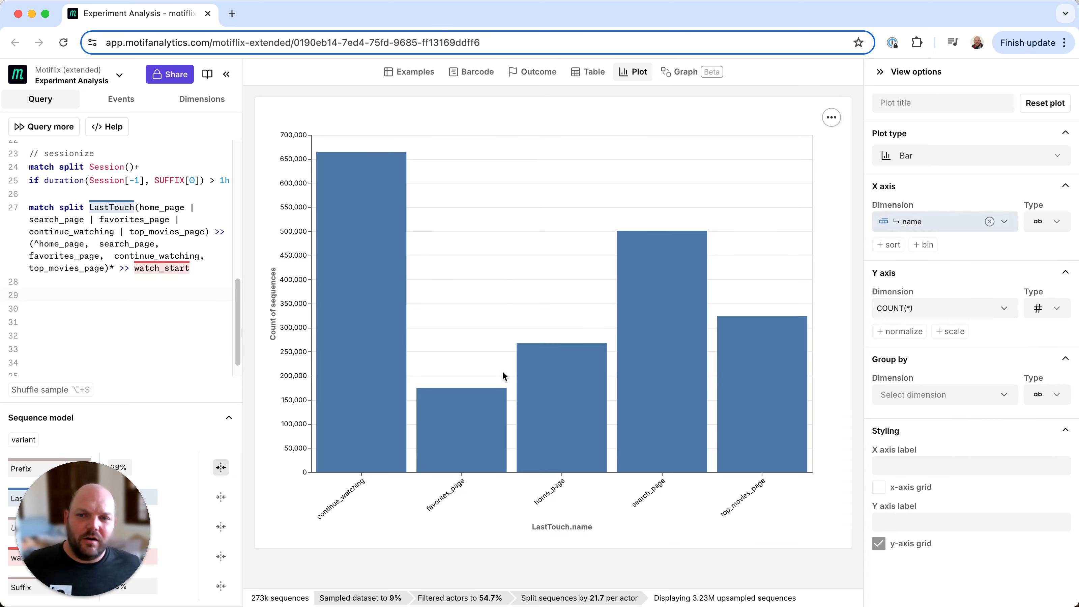
Group the plotted bars by variant
{"action": "mouse_move", "coordinate": [731, 377]}
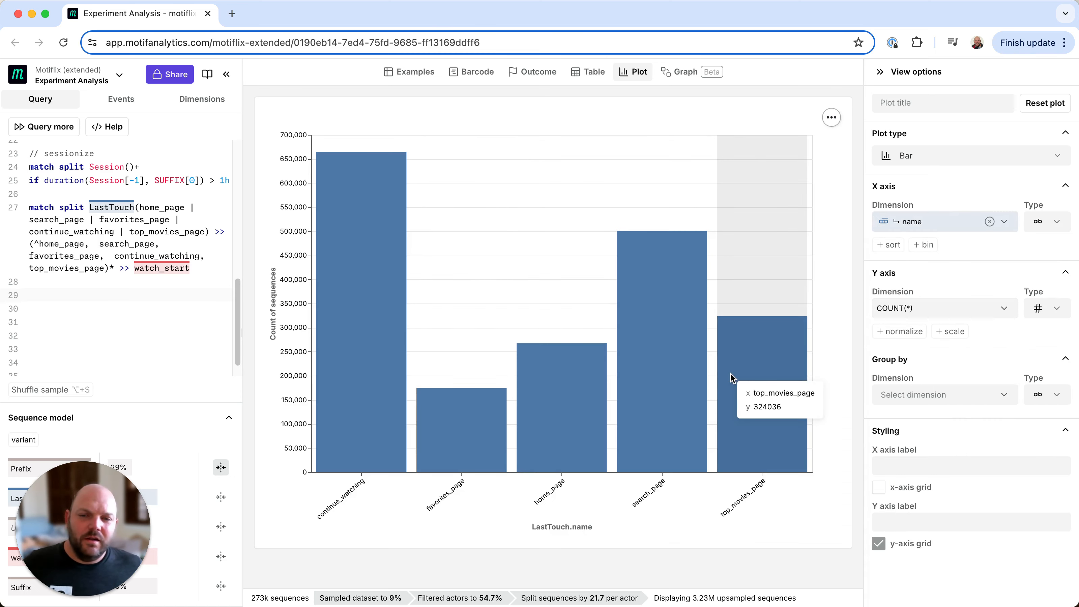
{"action": "left_click", "coordinate": [941, 400]}
{"action": "left_click", "coordinate": [934, 279]}
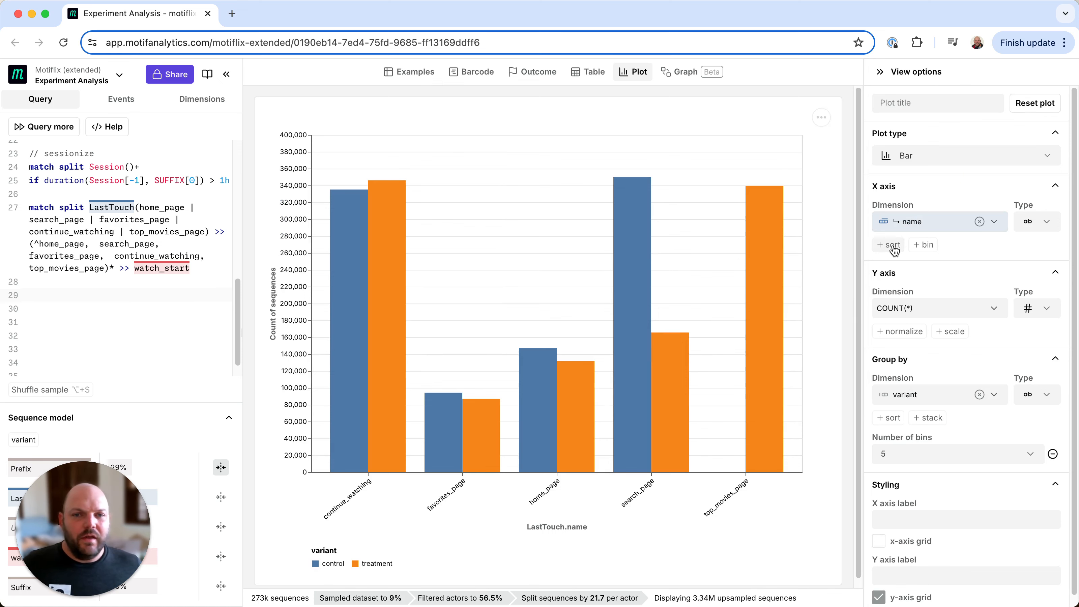
Add a sort to the X axis and set it to Y descending
{"action": "left_click", "coordinate": [892, 246]}
{"action": "left_click", "coordinate": [907, 284]}
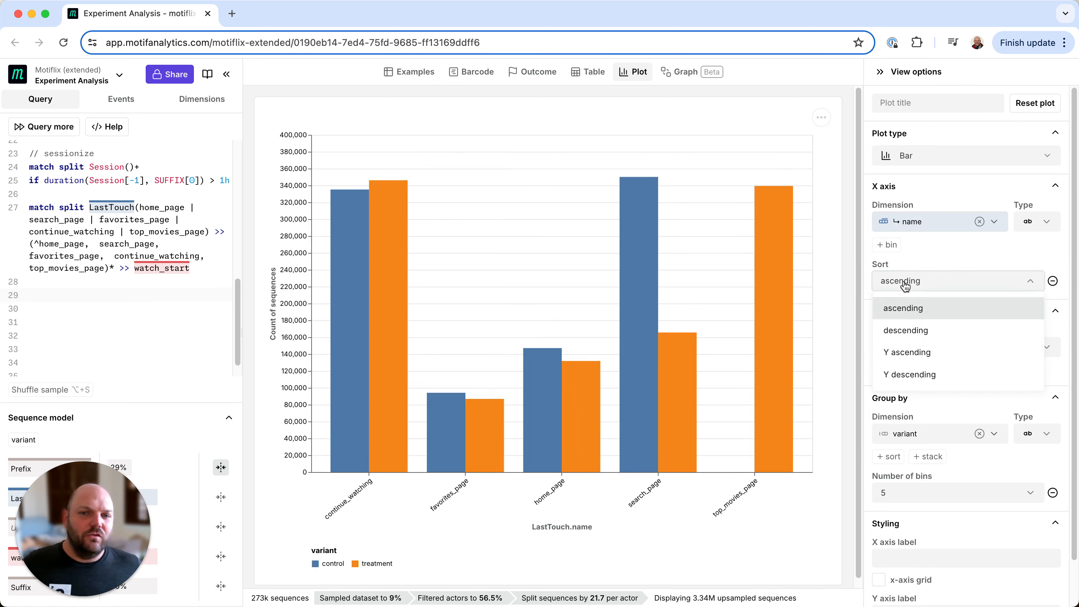
{"action": "left_click", "coordinate": [913, 375]}
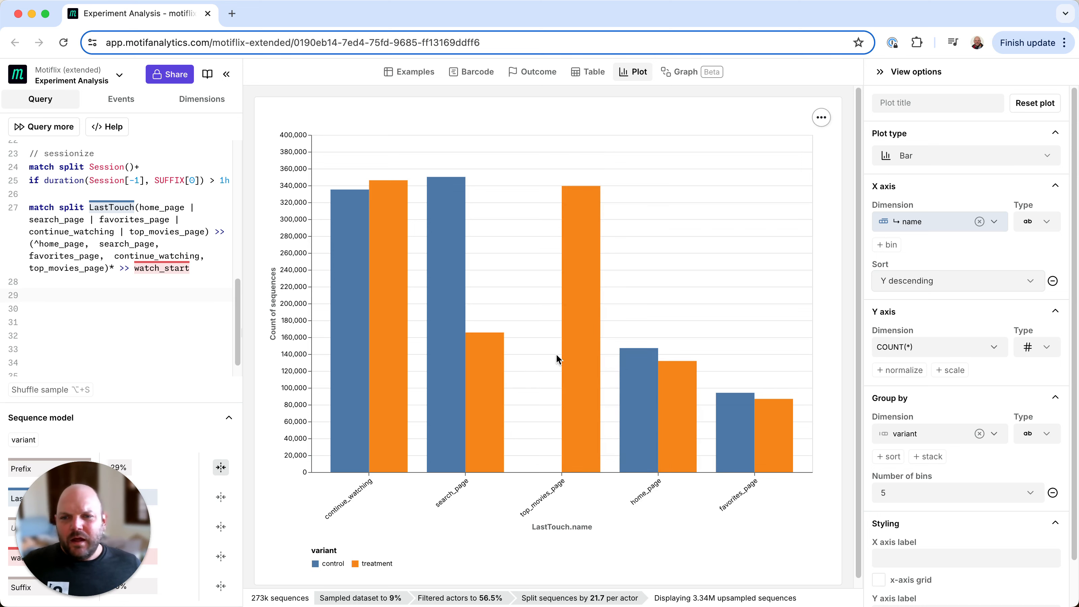
Normalize the Y axis as Percent of all (including null values)
{"action": "left_click", "coordinate": [913, 370]}
{"action": "left_click", "coordinate": [930, 409]}
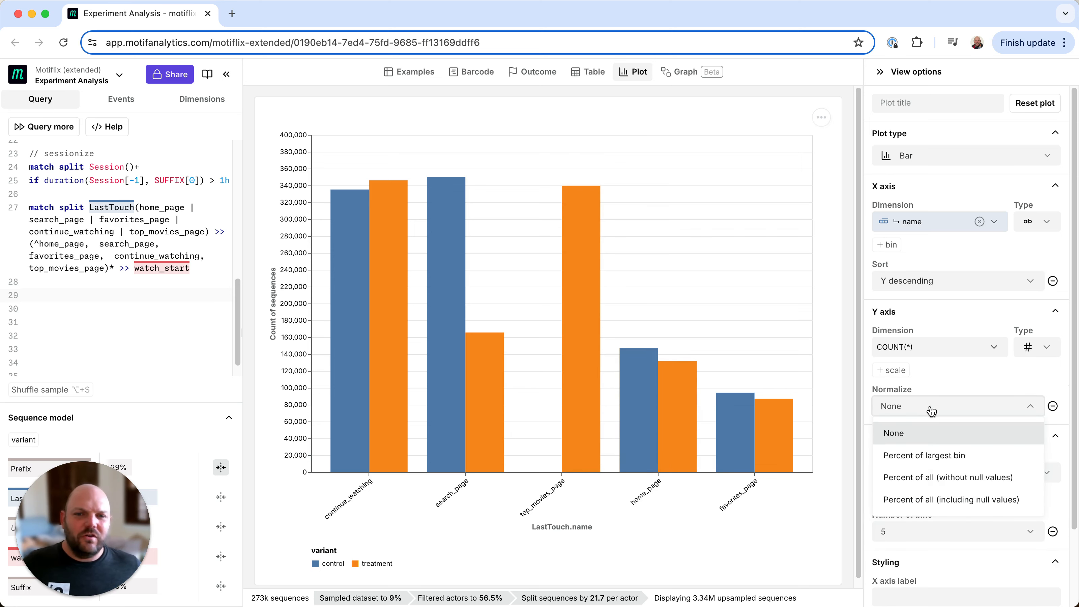
{"action": "left_click", "coordinate": [932, 500]}
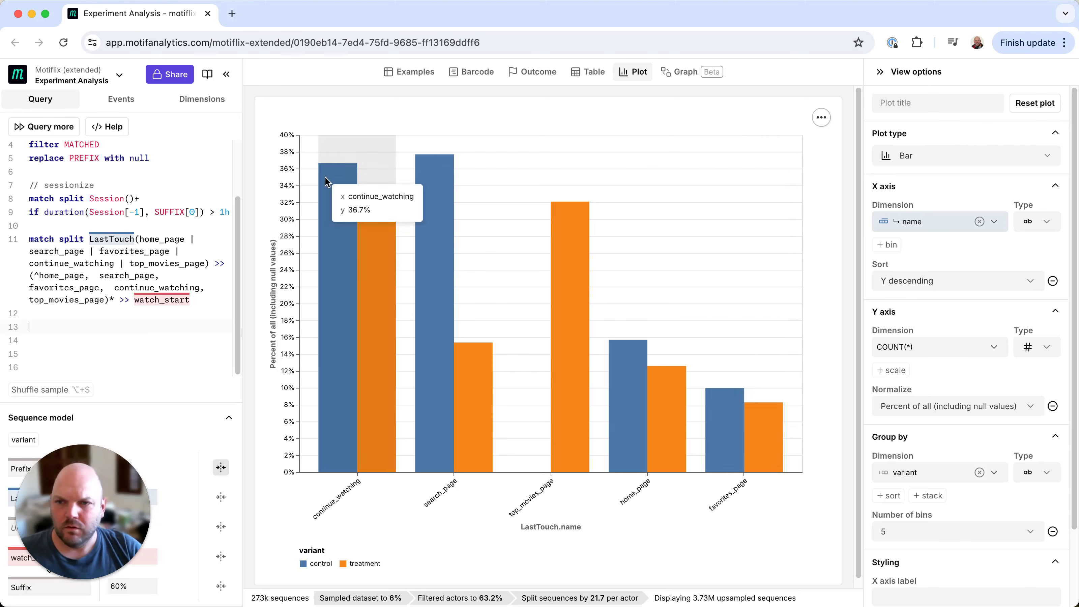
Switch to the Barcode view and color it by comparing the control and treatment variants
{"action": "left_click", "coordinate": [480, 80]}
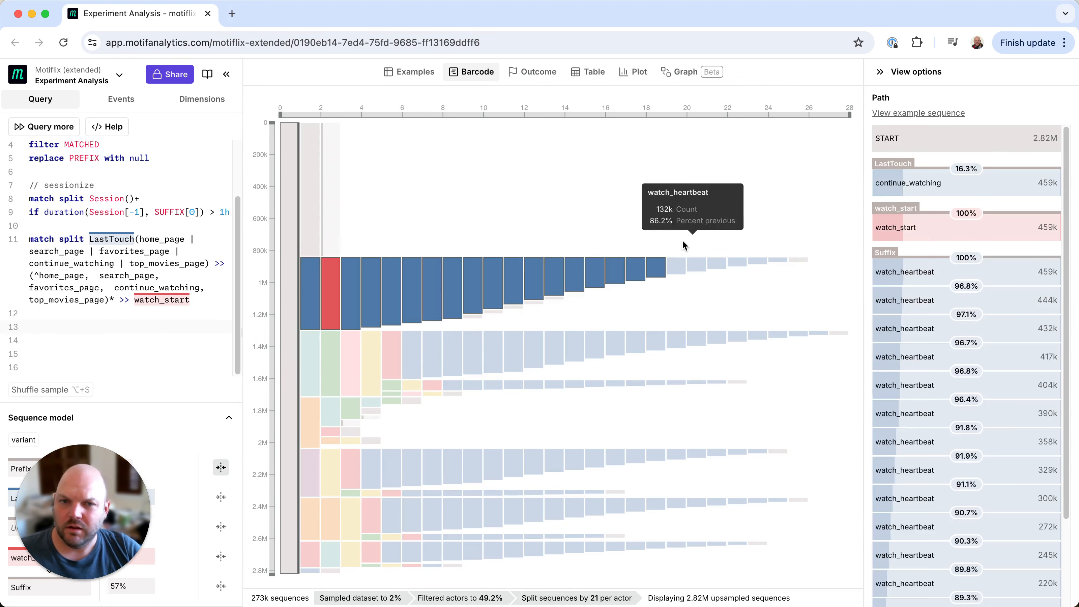
{"action": "left_click", "coordinate": [997, 134]}
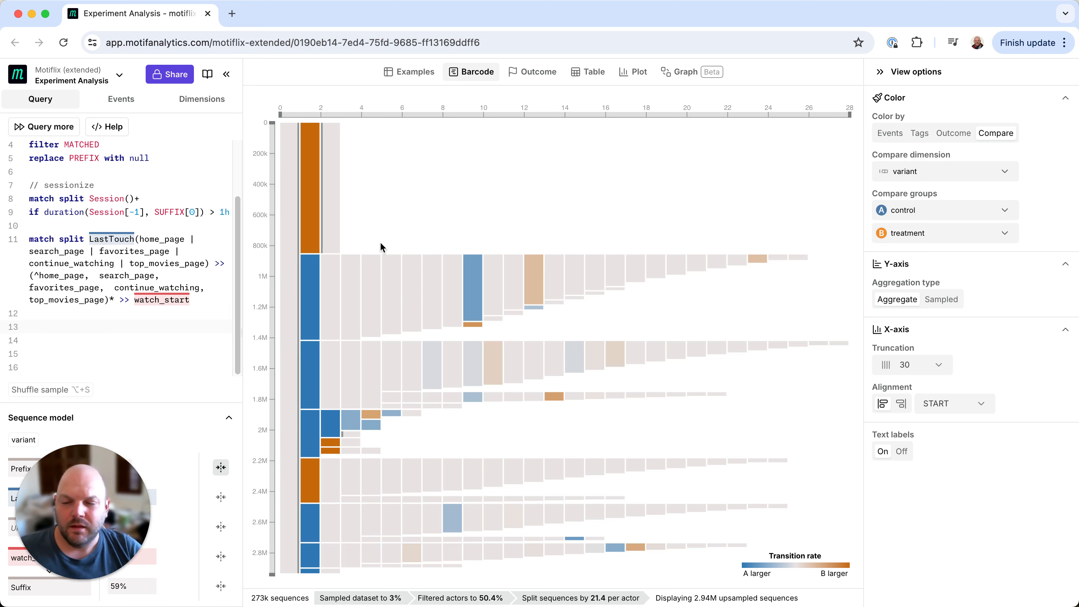
Inspect the control versus treatment transition rates along the search_page path in the barcode
{"action": "mouse_move", "coordinate": [311, 292]}
{"action": "mouse_move", "coordinate": [310, 233]}
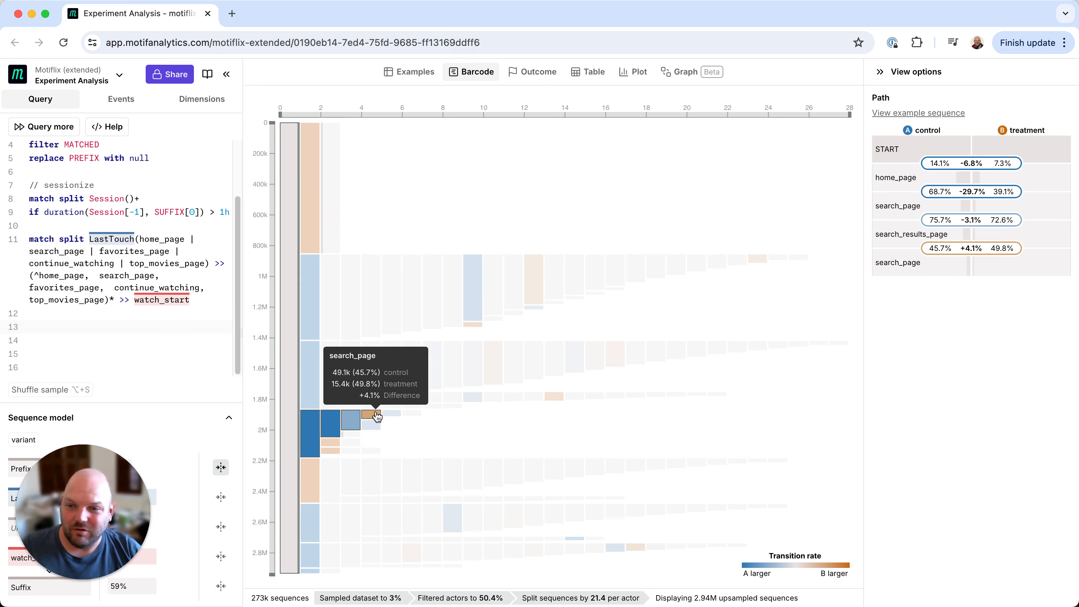
{"action": "left_click", "coordinate": [408, 430]}
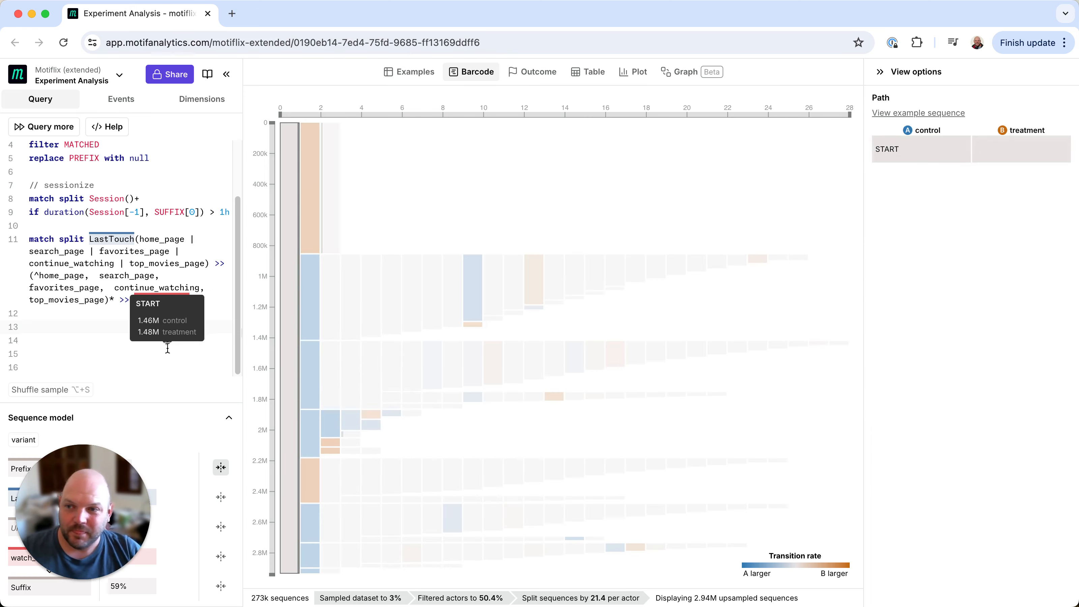
Review the query, compare the bar plot with the barcode, and inspect the transition into watch_start
{"action": "scroll", "coordinate": [160, 305], "scroll_direction": "up", "scroll_amount": 3}
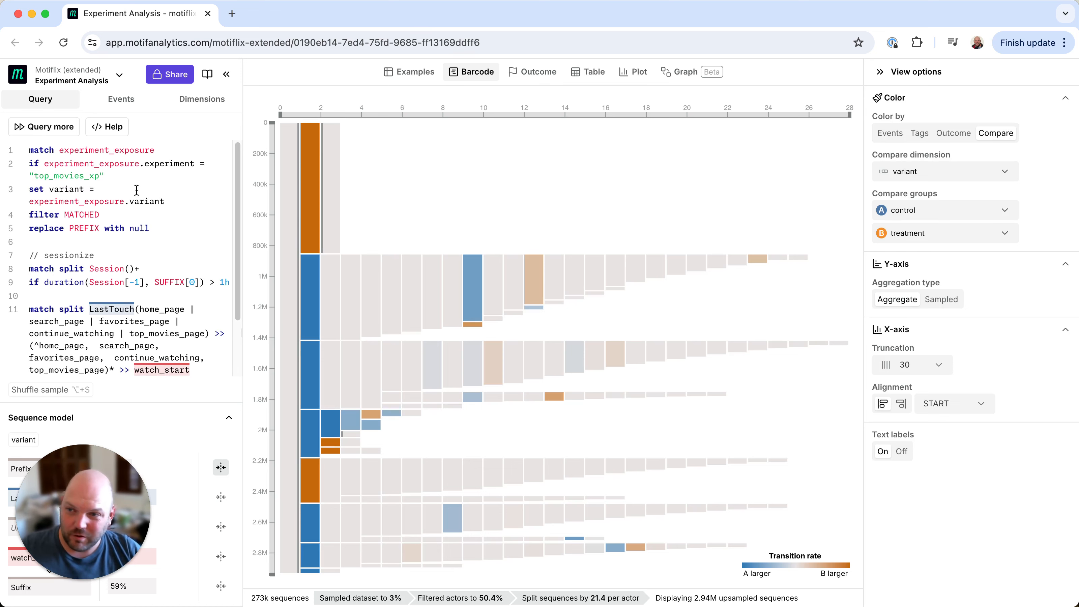
{"action": "scroll", "coordinate": [111, 254], "scroll_direction": "down", "scroll_amount": 1}
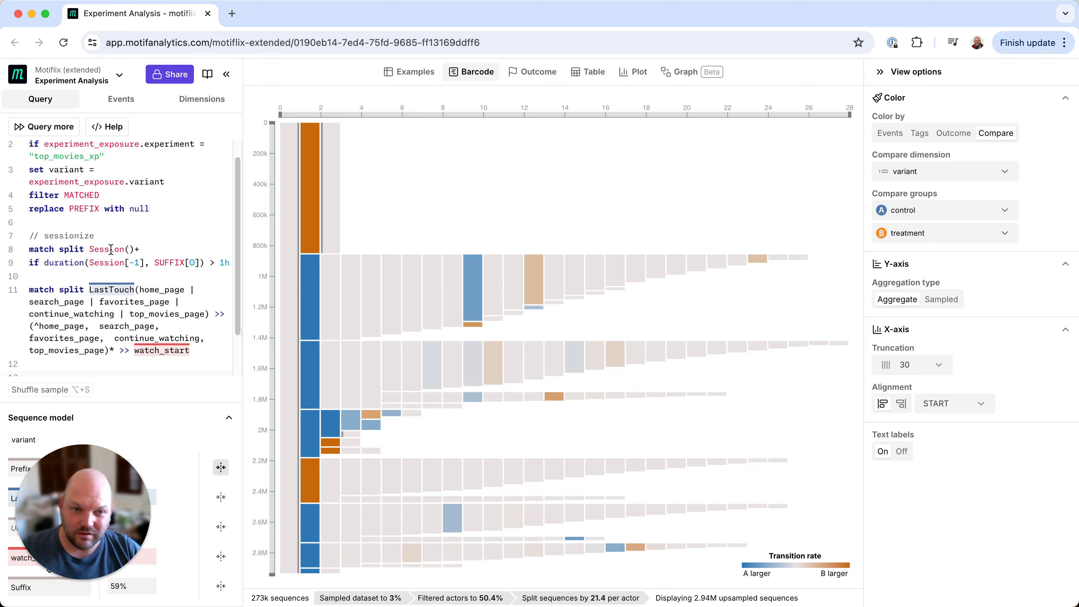
{"action": "scroll", "coordinate": [109, 308], "scroll_direction": "down", "scroll_amount": 1}
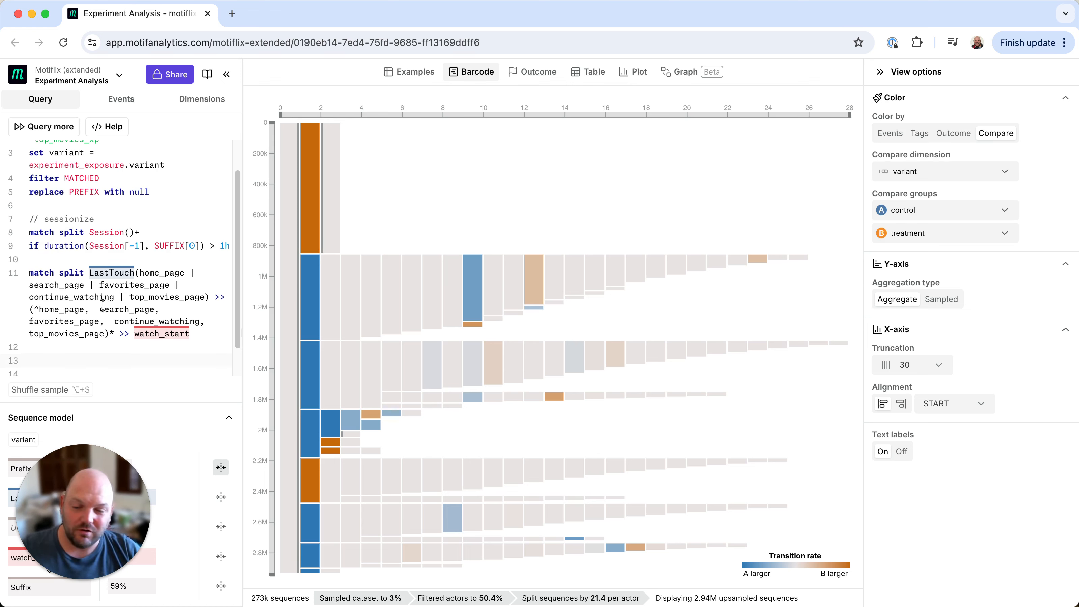
{"action": "scroll", "coordinate": [127, 276], "scroll_direction": "down", "scroll_amount": 1}
{"action": "left_click", "coordinate": [633, 71]}
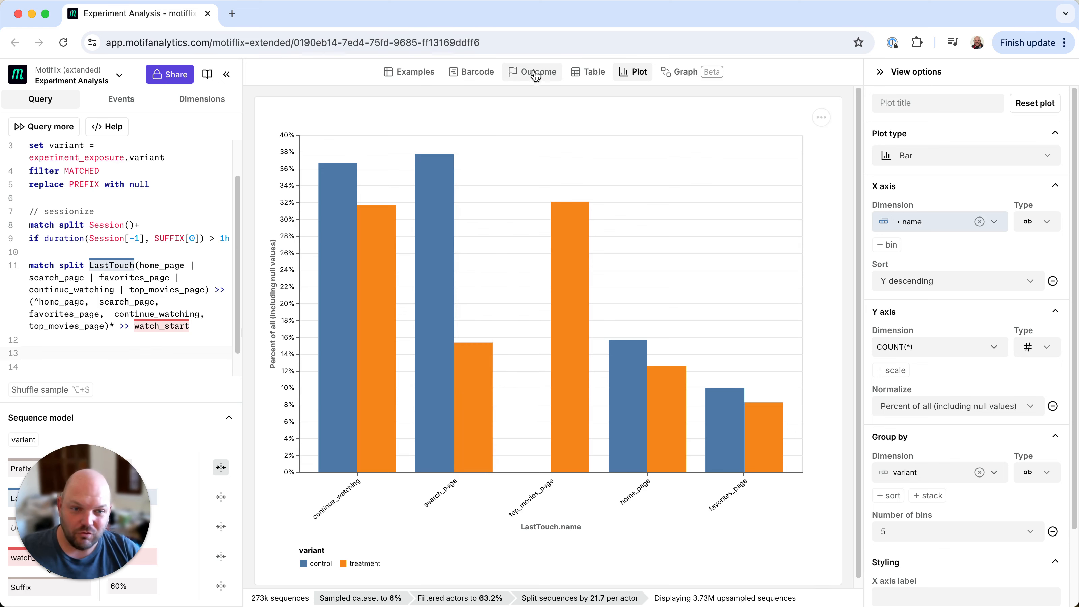
{"action": "left_click", "coordinate": [472, 75]}
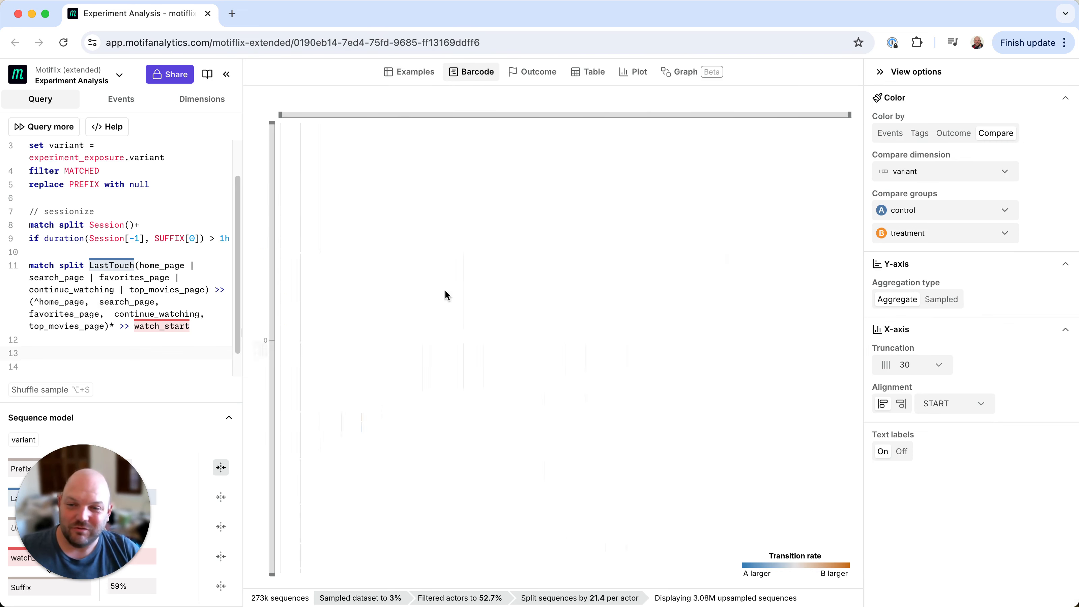
{"action": "mouse_move", "coordinate": [390, 367]}
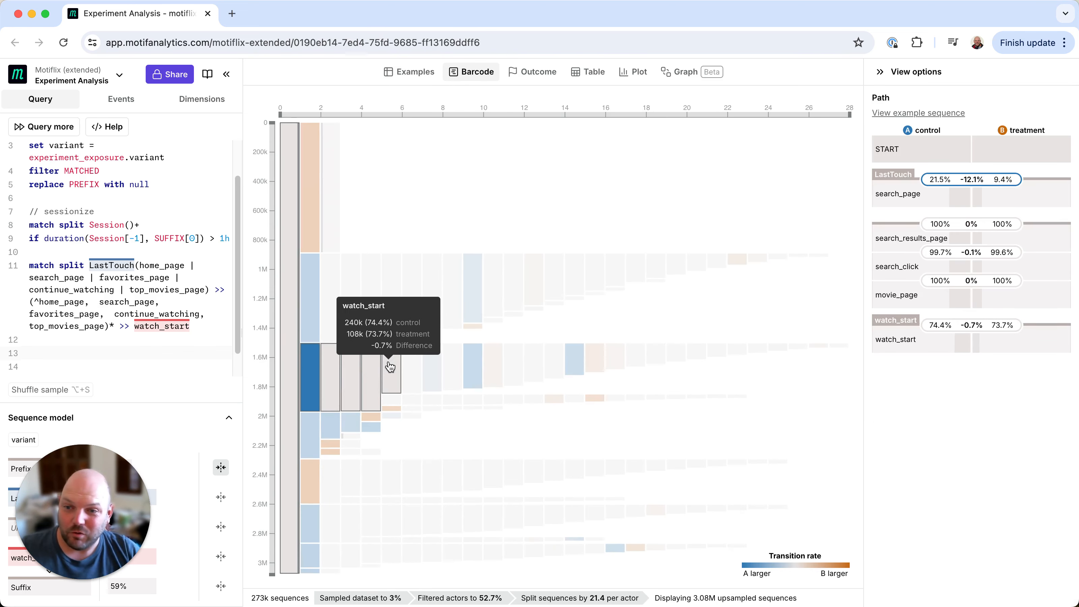